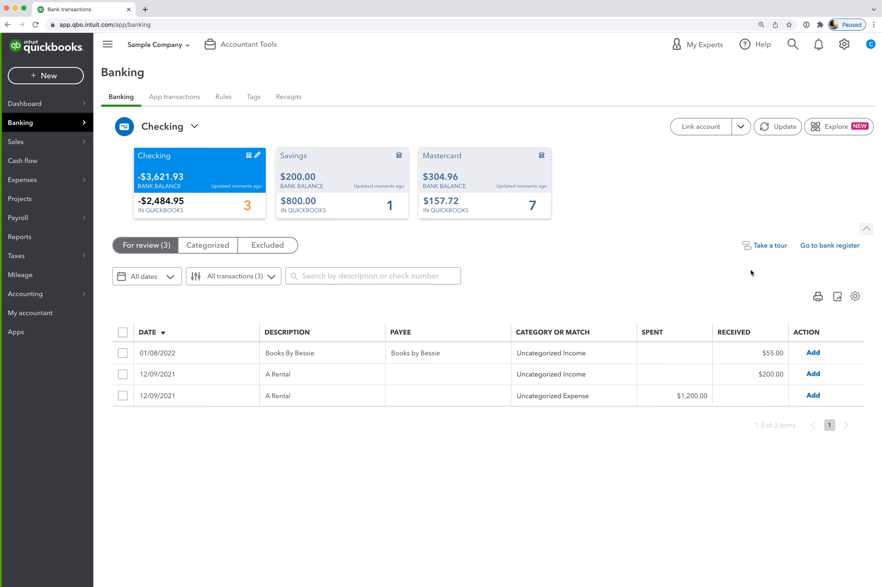
- Open the reconciliation page for the Checking account, starting from its bank register
click(822, 248)
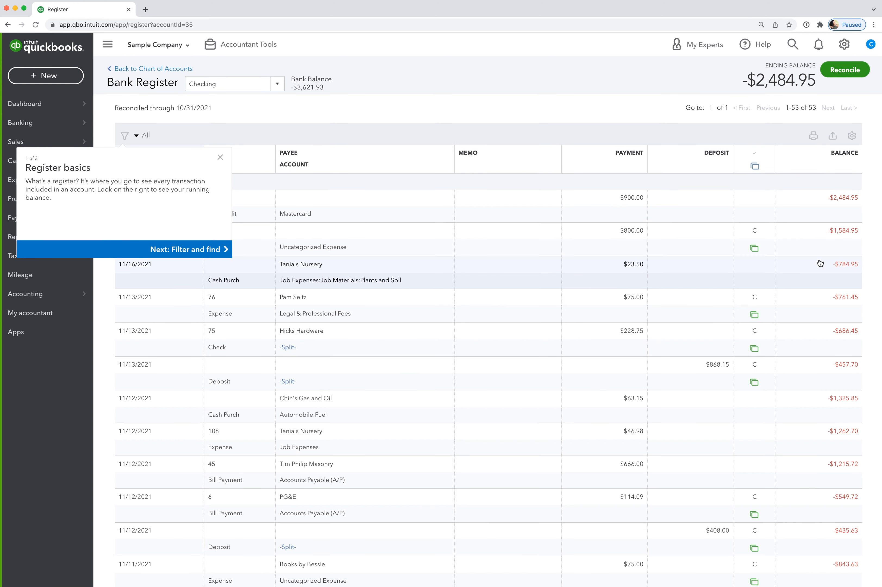
click(845, 70)
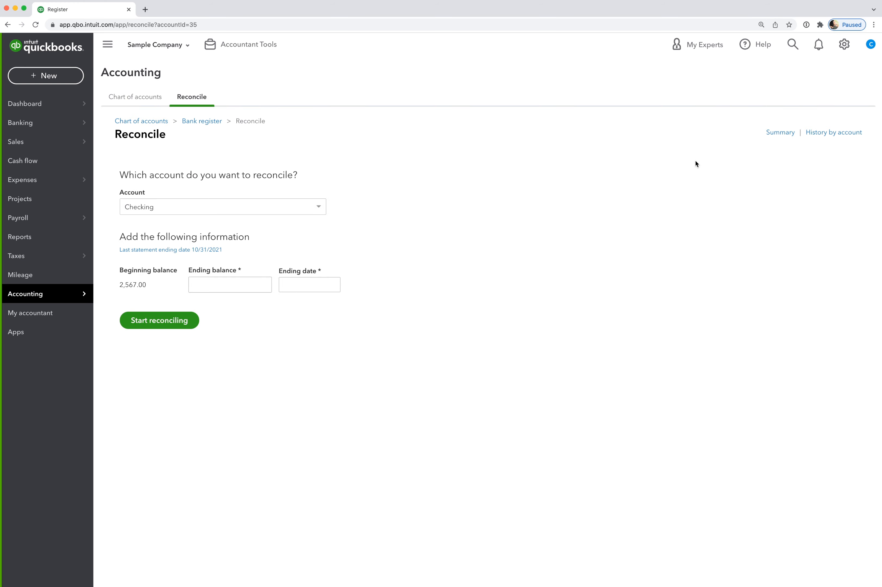
mouse_move(53, 295)
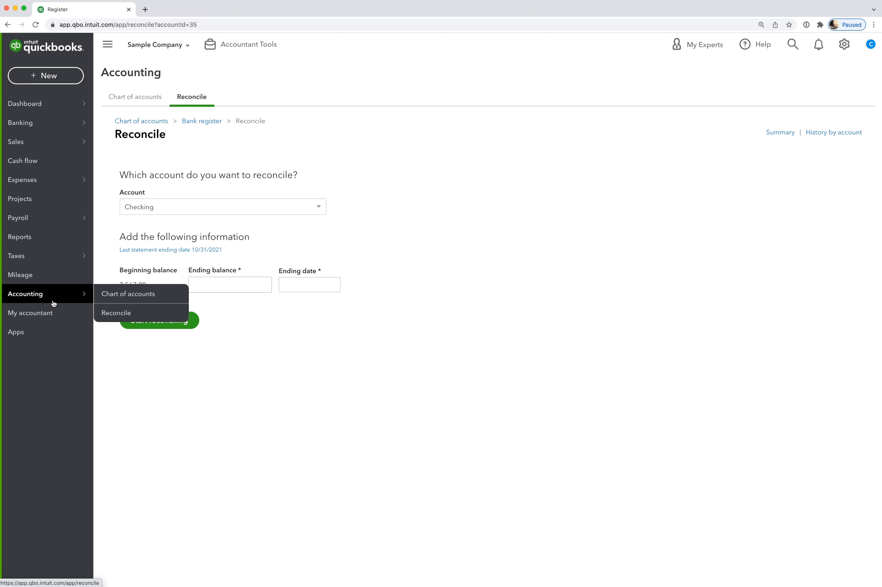
click(122, 315)
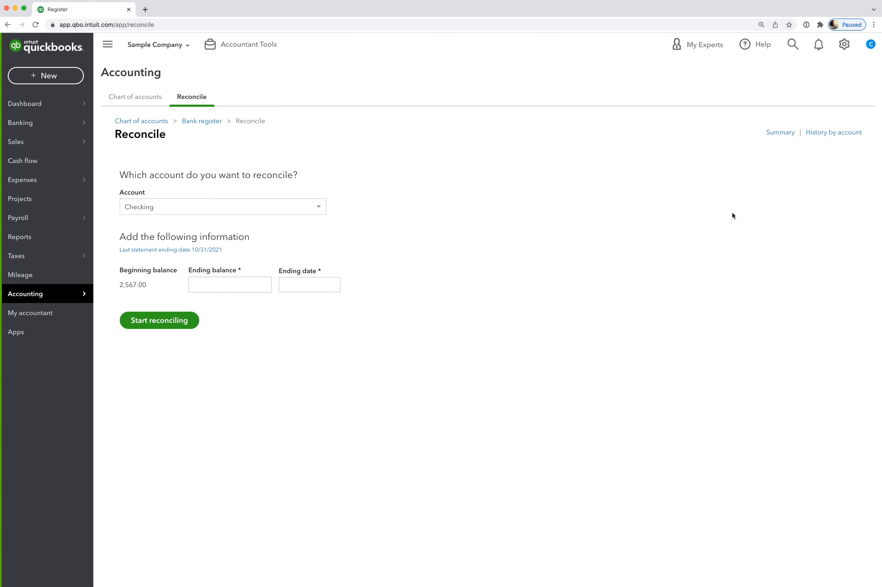
click(848, 44)
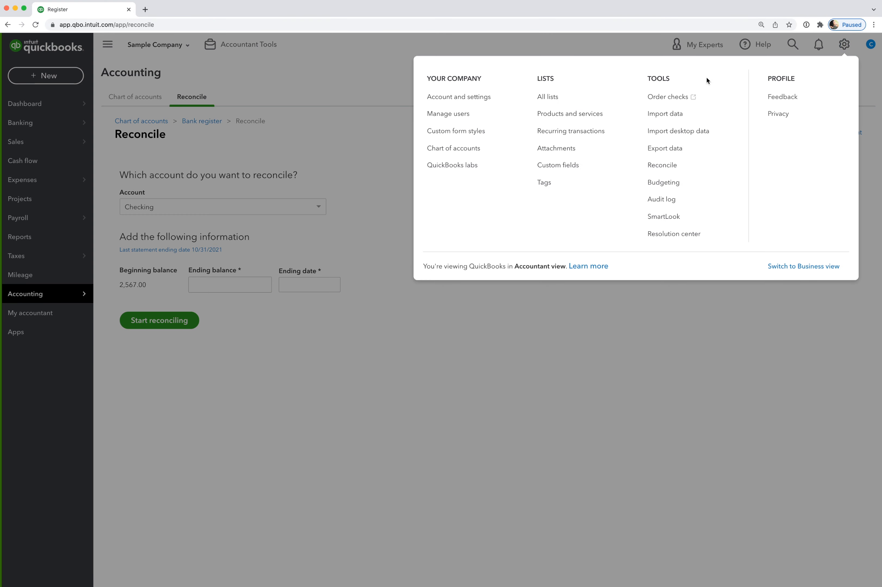
click(681, 165)
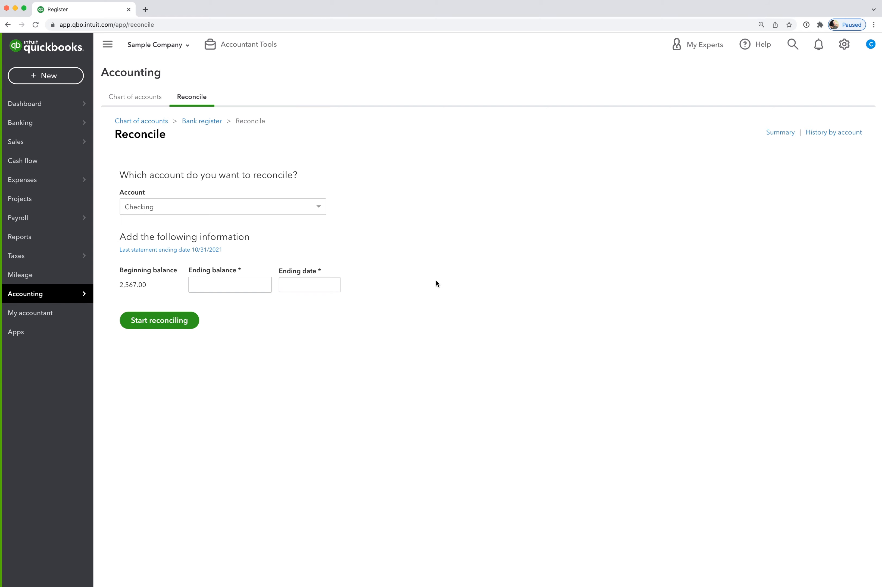
- Start reconciling the Checking account with an ending balance of 2,000.00 and an ending date of 11/30/2021
click(319, 208)
click(294, 221)
click(203, 284)
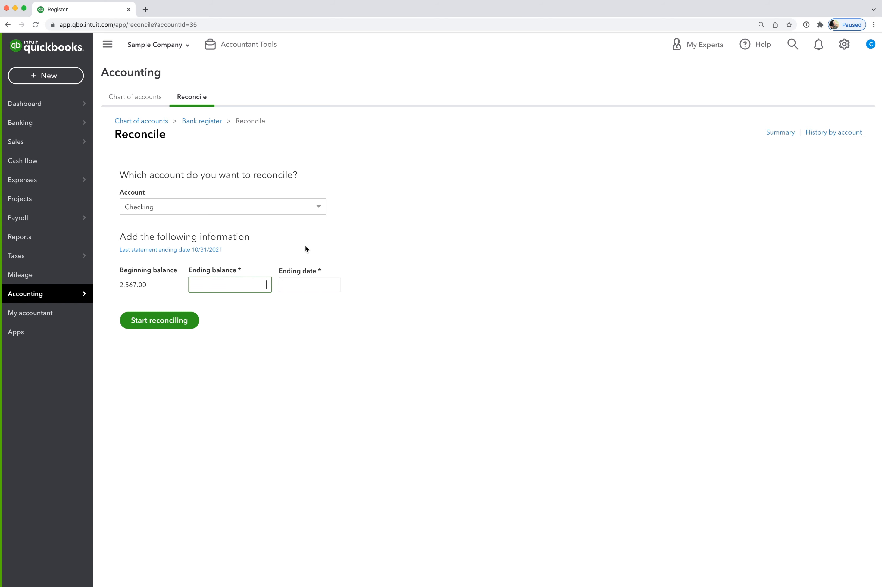
text(2000.00)
click(331, 287)
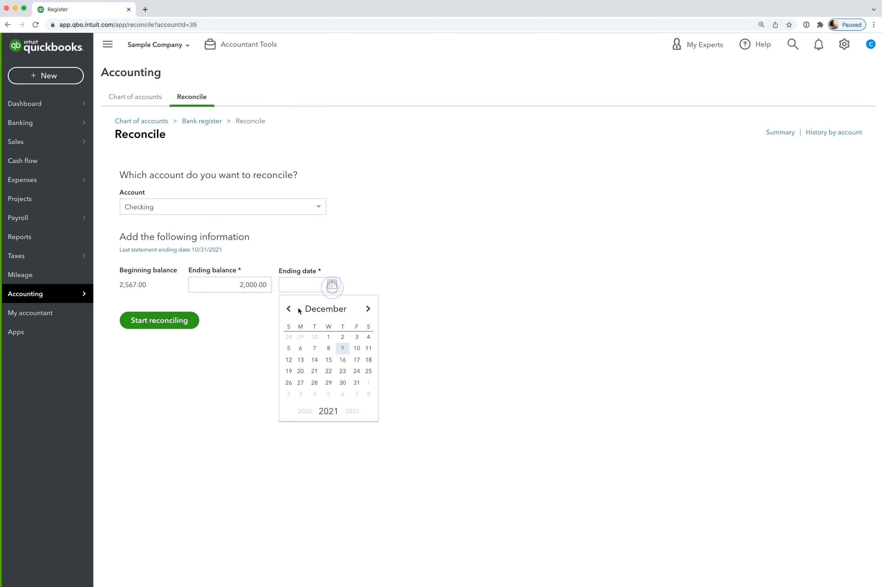
click(289, 309)
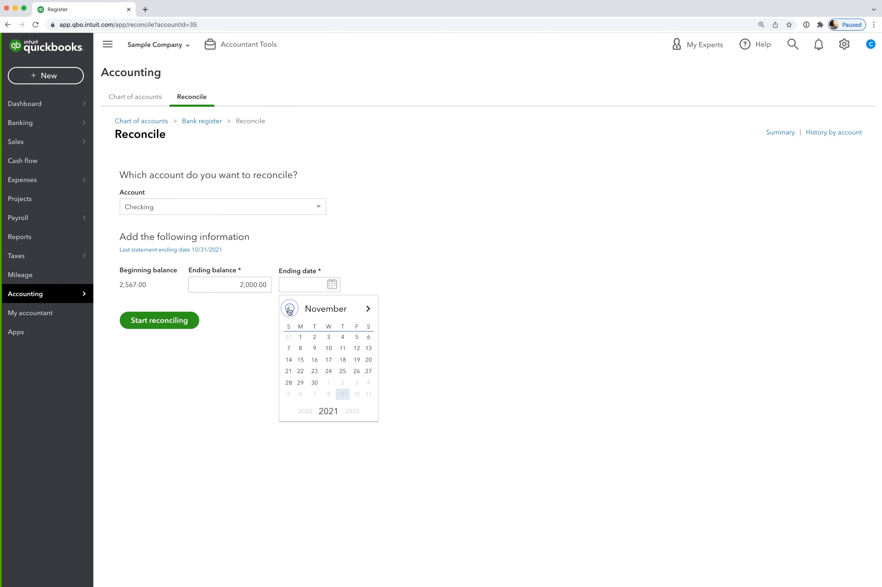
click(315, 383)
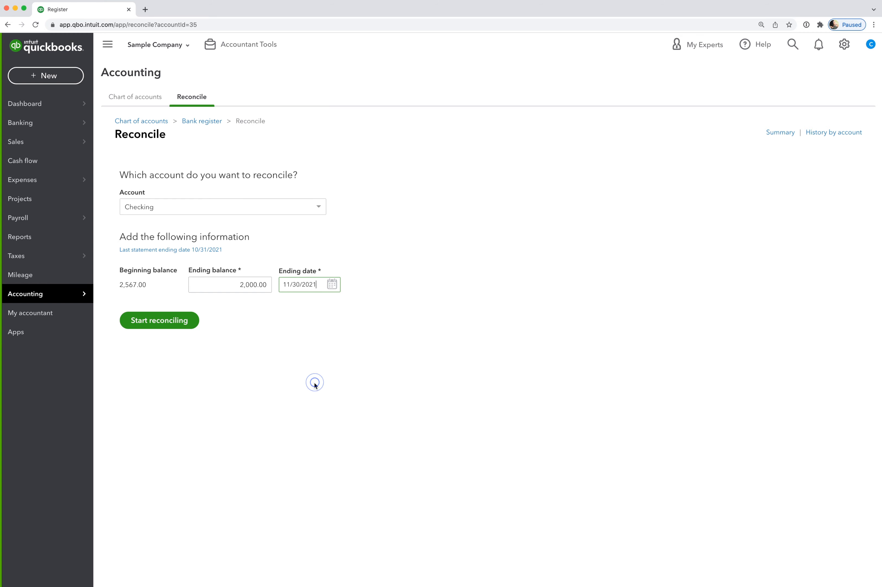
click(159, 320)
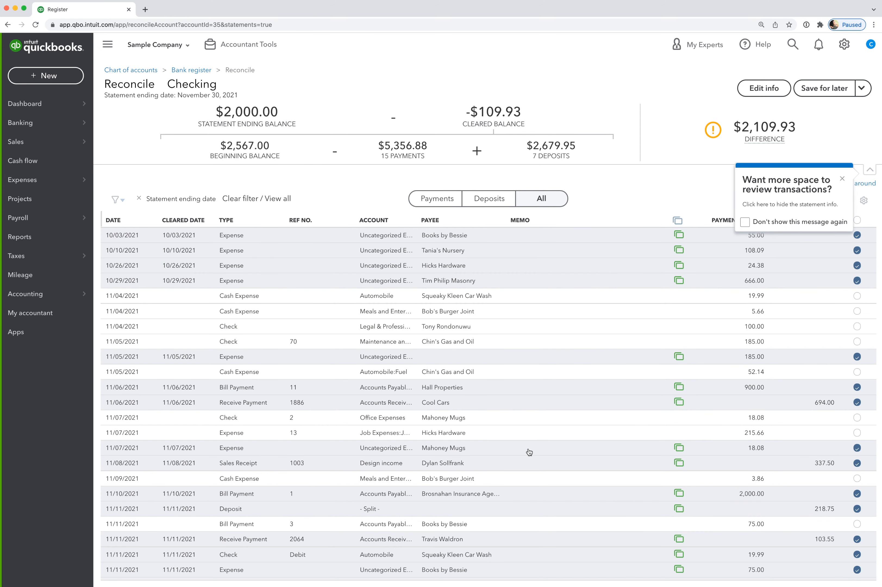
- Look through the statement period's transactions and dismiss the tip about more space for reviewing them
scroll(529, 452, down, 3)
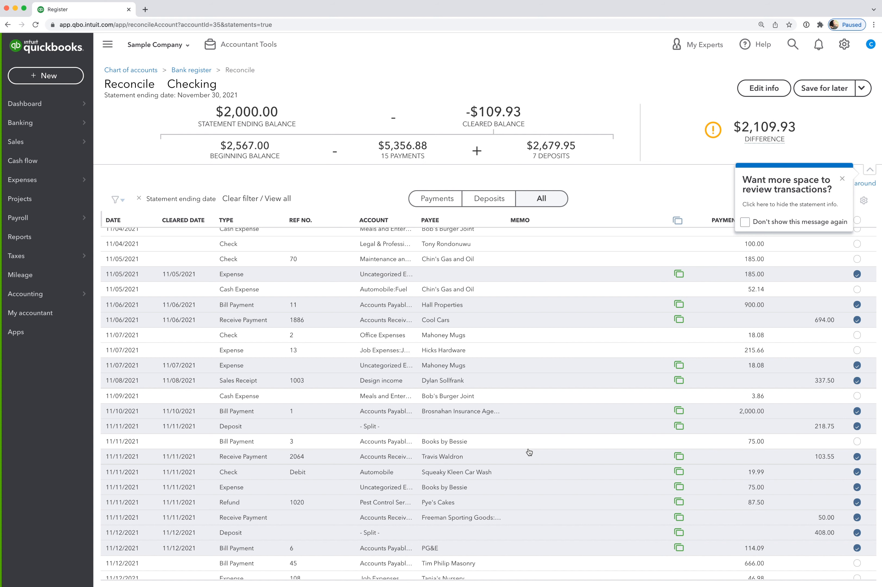
scroll(529, 451, down, 4)
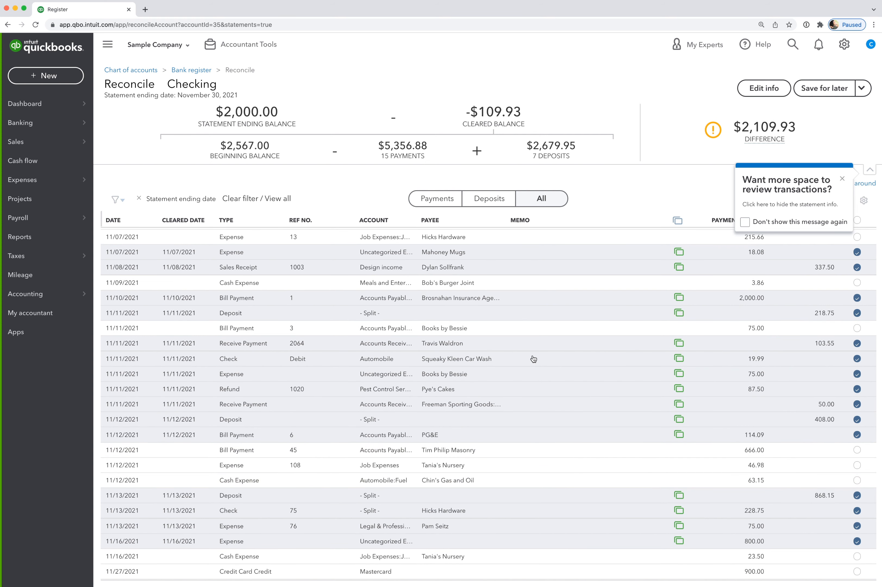
scroll(533, 359, up, 7)
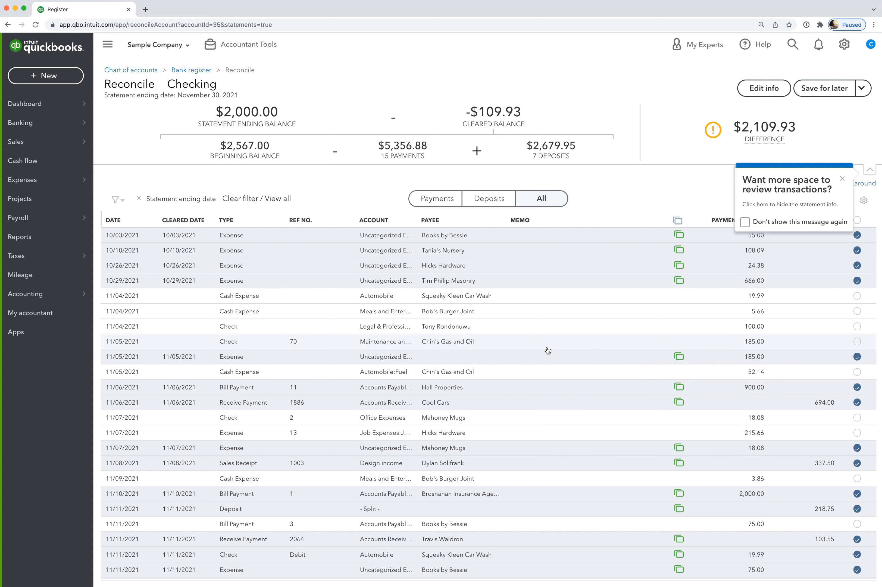
scroll(545, 350, down, 2)
scroll(546, 351, down, 1)
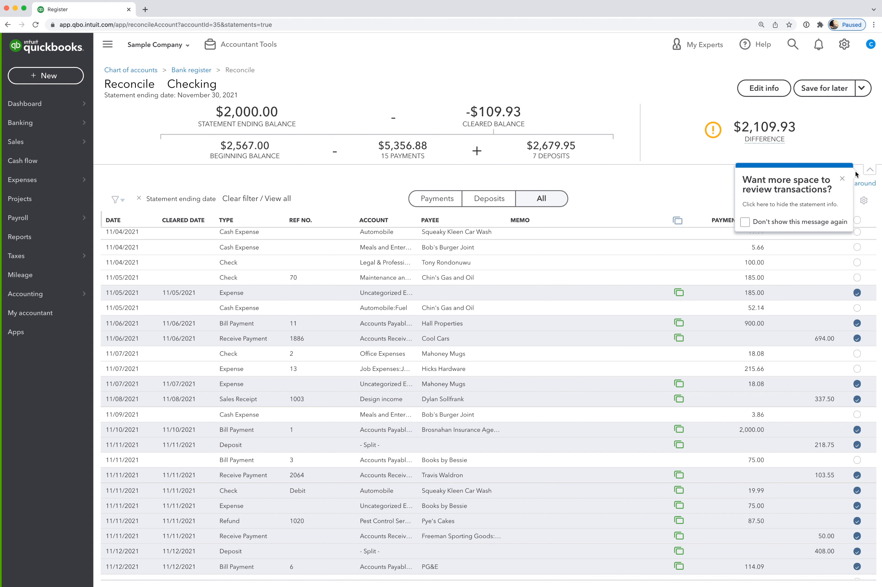
click(842, 182)
click(838, 202)
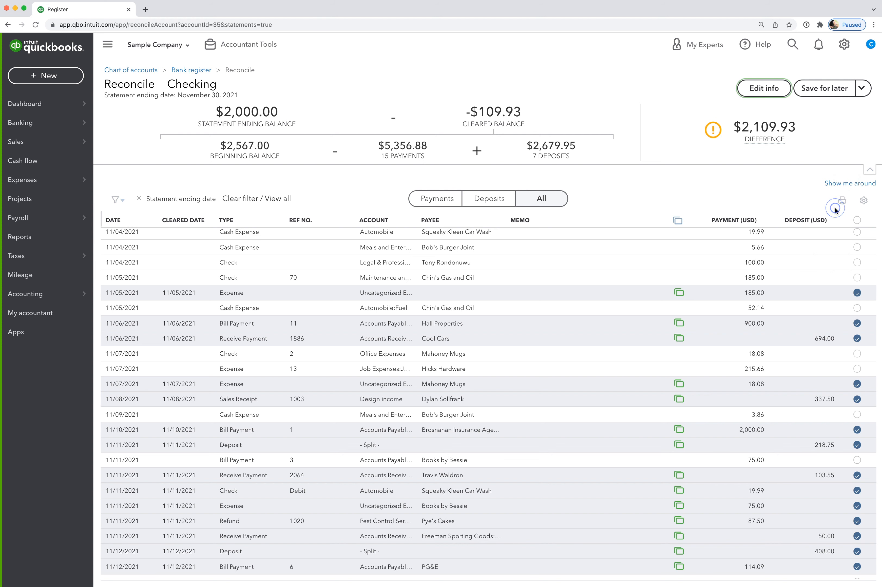
scroll(841, 266, up, 3)
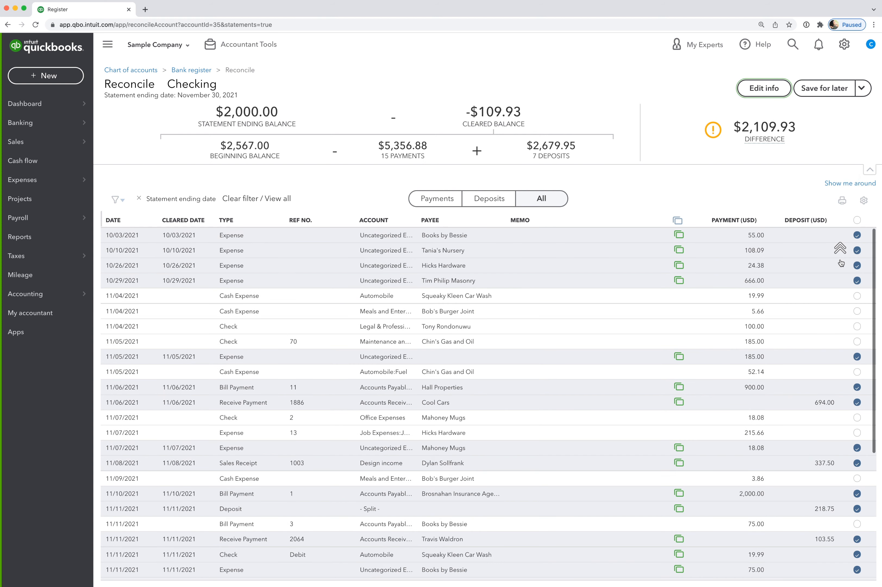
- Select all transactions, suppressing further confirmation requests, and deselect them all to clear every mark
click(856, 220)
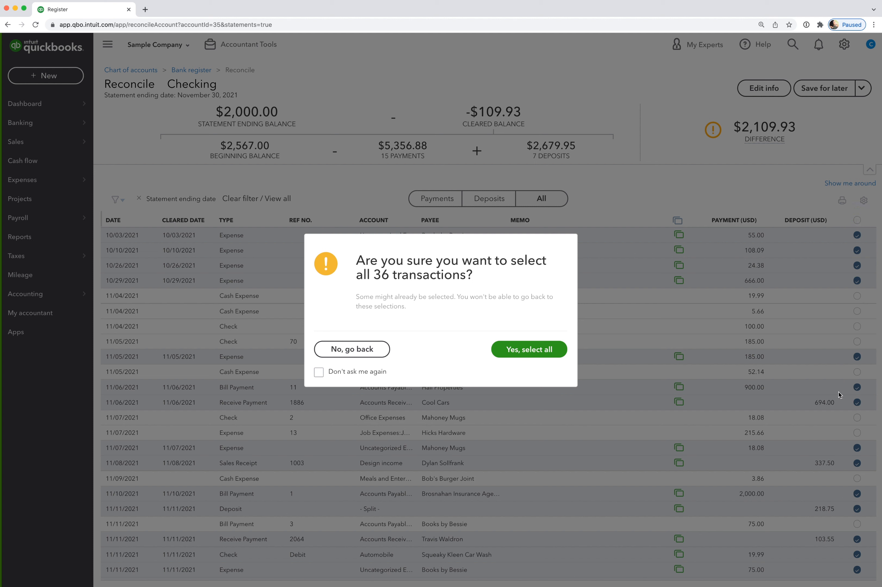
click(319, 372)
click(516, 356)
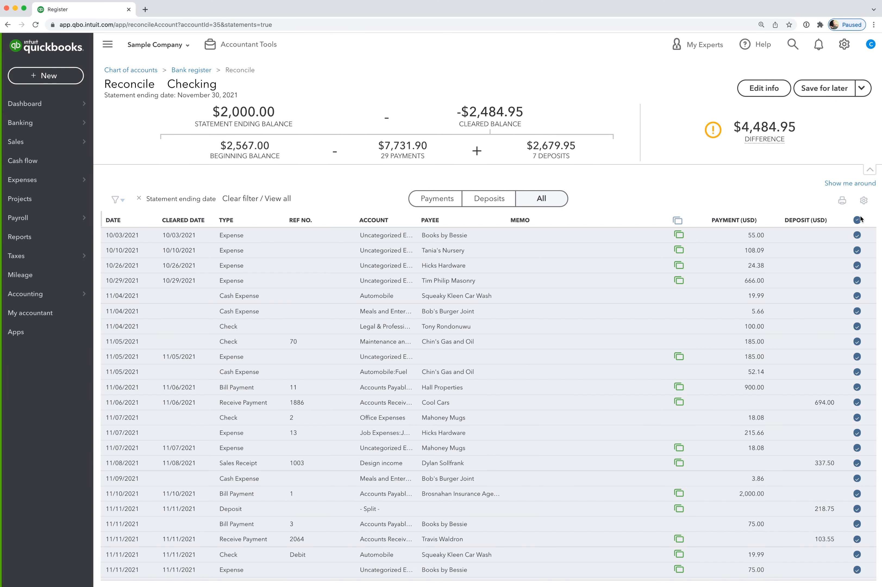
click(858, 220)
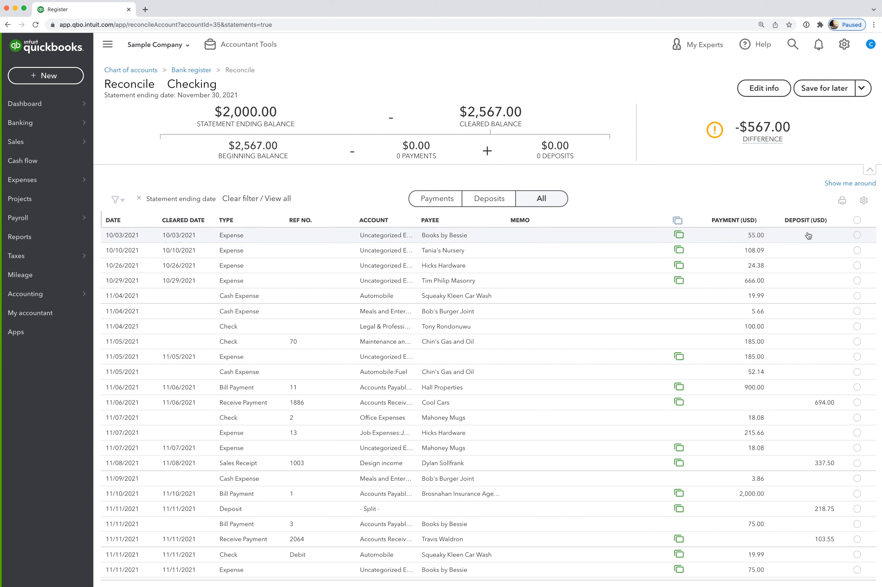
click(857, 235)
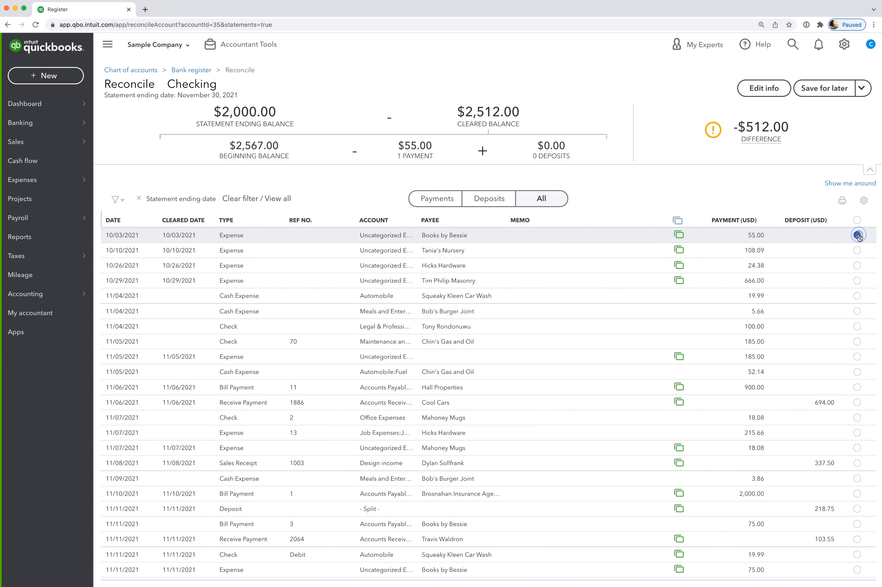
click(857, 251)
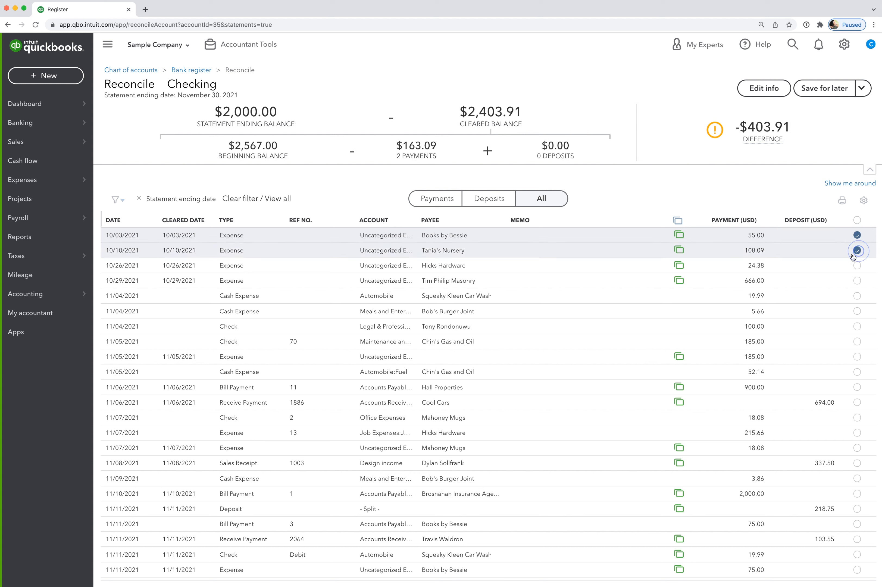
click(857, 266)
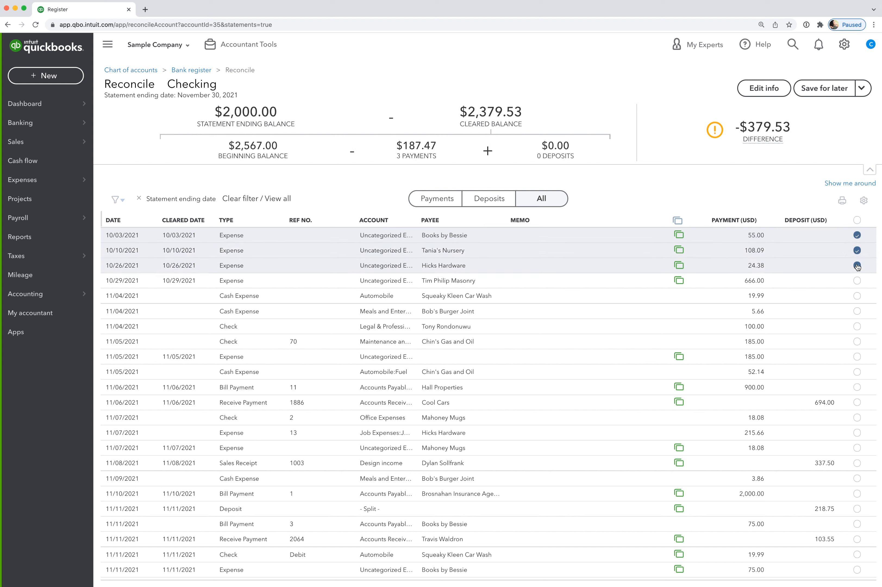
click(856, 266)
click(857, 250)
click(857, 234)
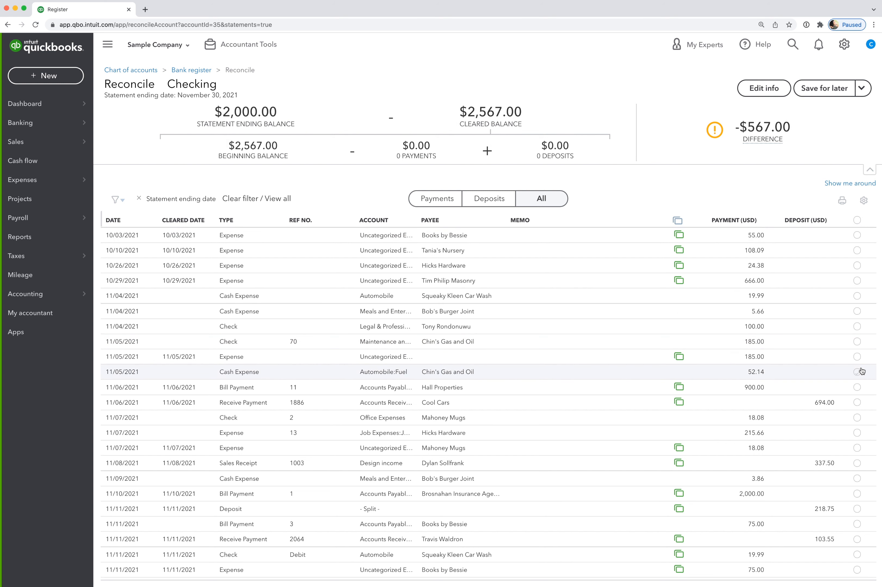
- Mark the seven bank-matched transactions from the 11/05/2021 expense of 185.00 through the 11/11/2021 deposit of 218.75 as cleared
click(856, 356)
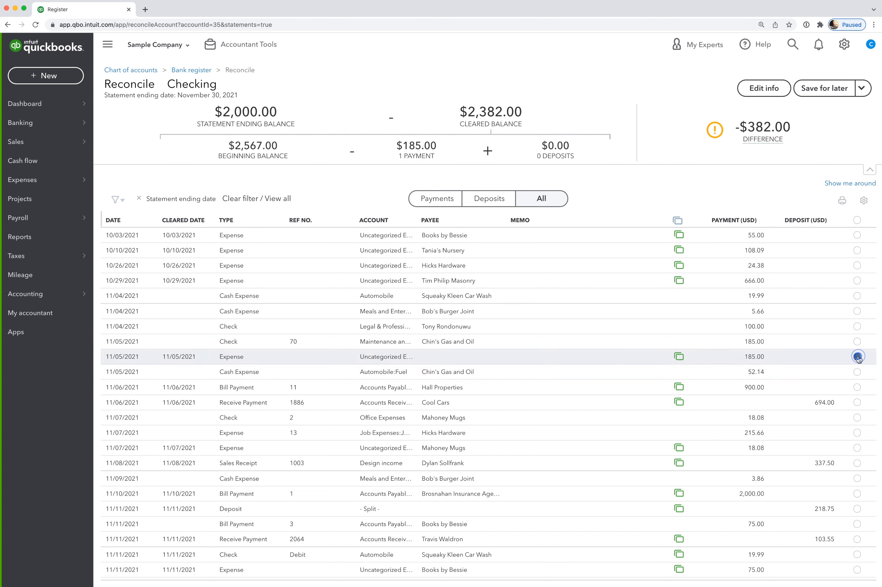
click(857, 387)
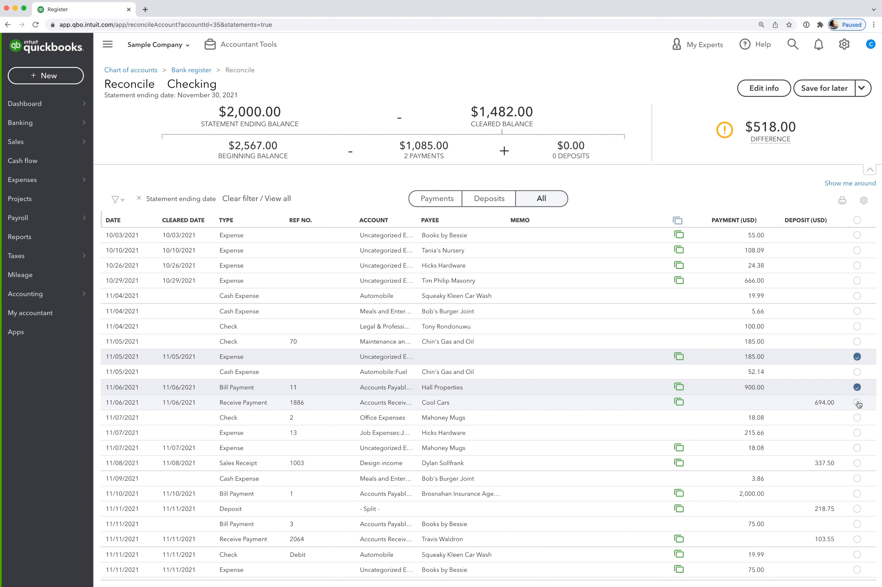
click(858, 402)
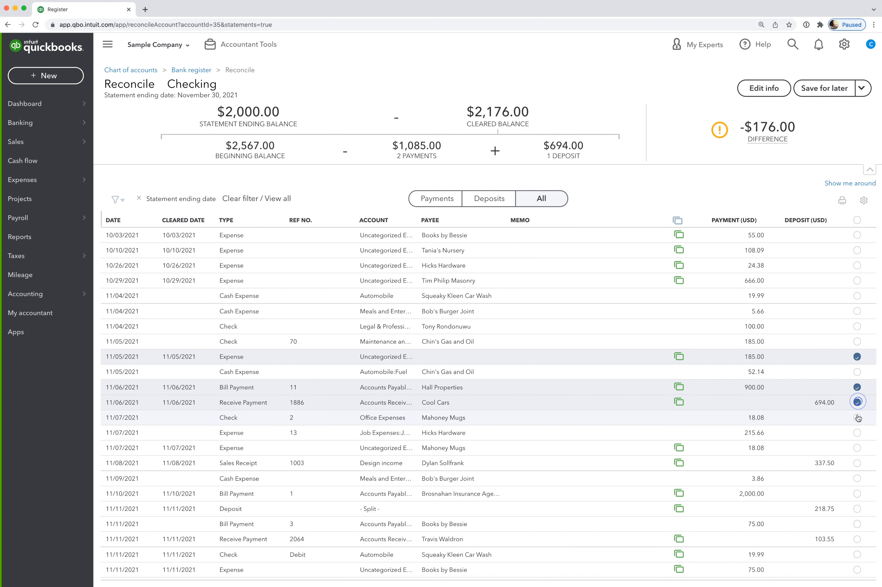
click(856, 448)
click(856, 463)
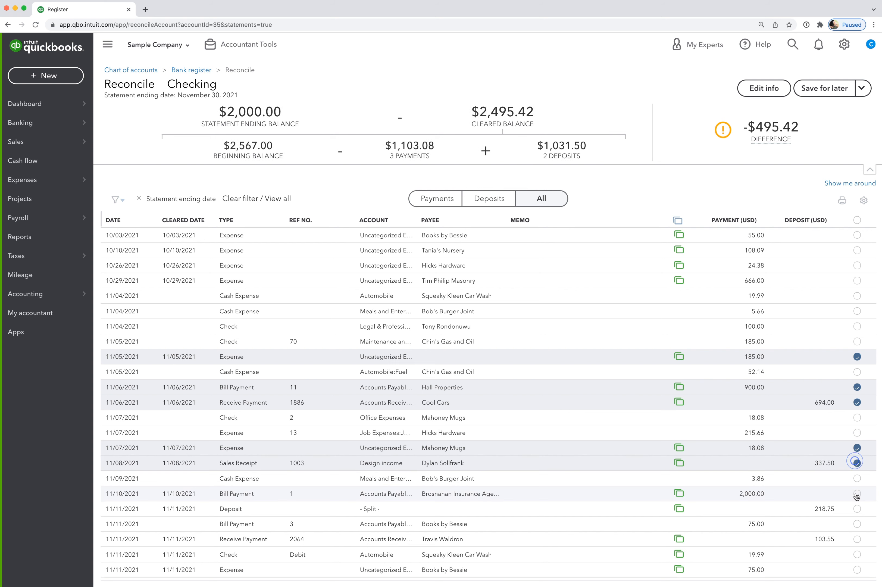
click(856, 494)
click(857, 509)
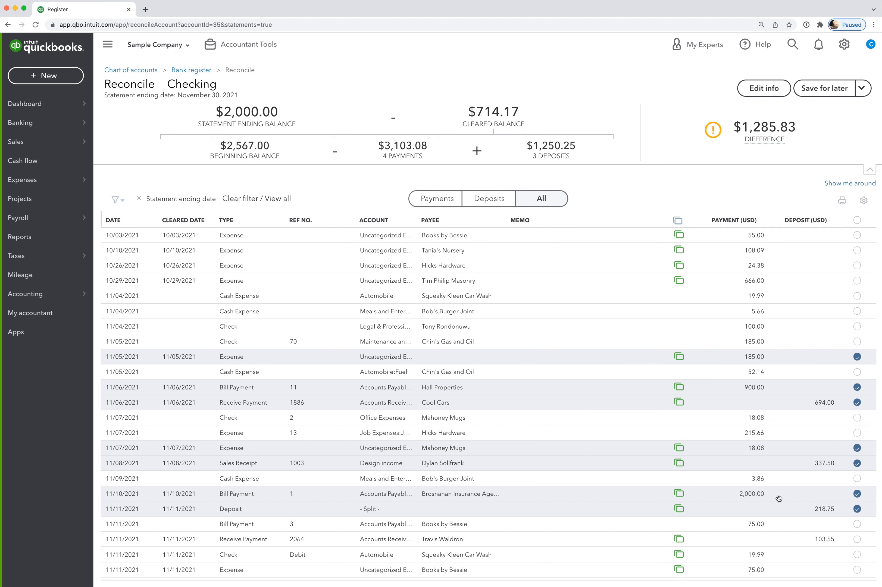
- Show the explanation of the reconciliation difference and the options for finishing, saving or closing the reconciliation
mouse_move(760, 134)
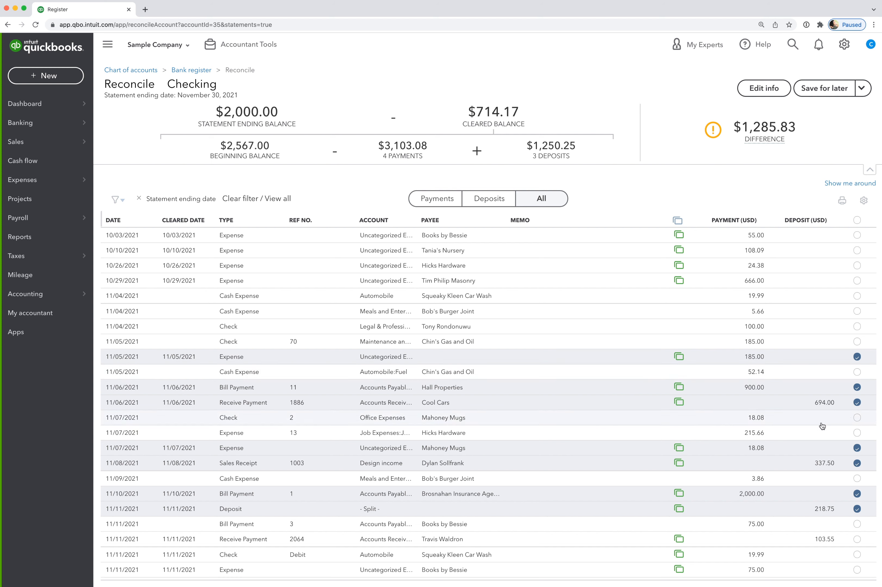
mouse_move(790, 133)
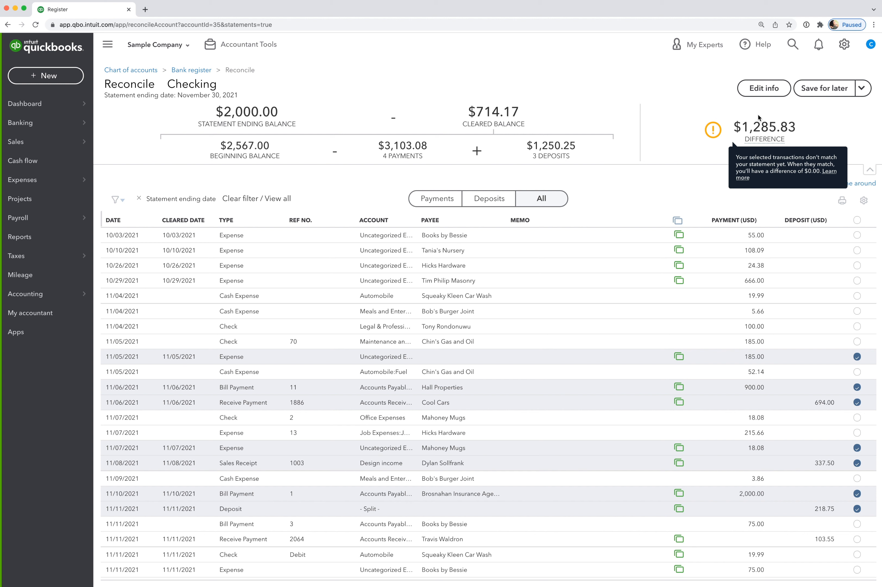
click(862, 89)
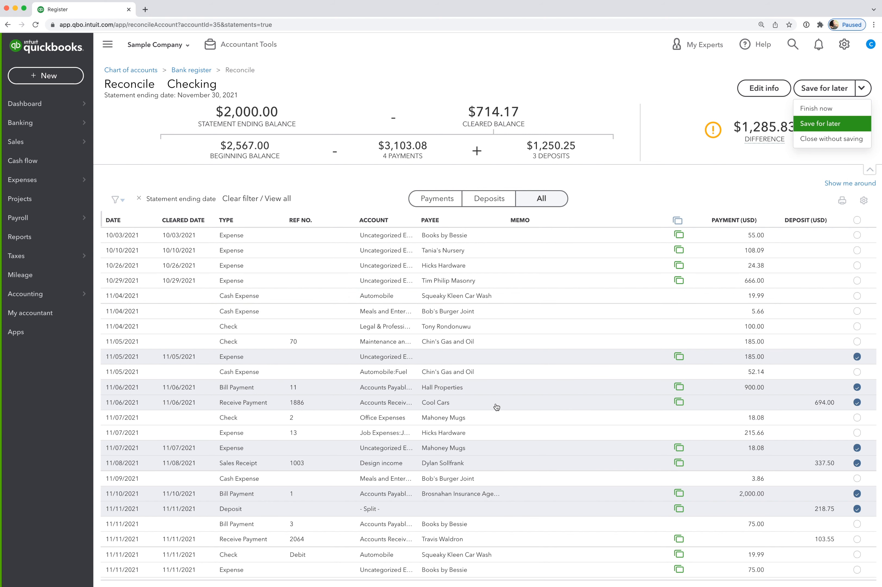
- View only the deposits, only the payments, and all transactions of the reconciliation again
click(482, 199)
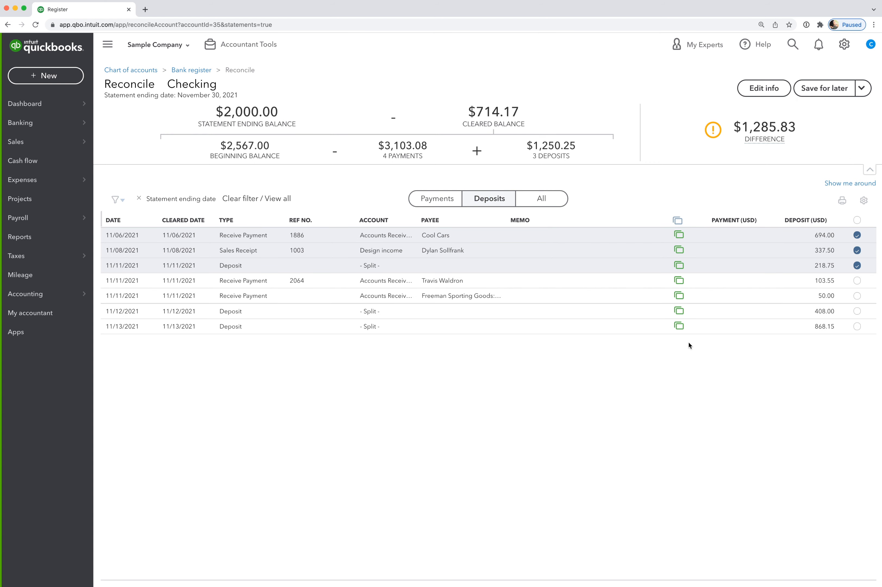
click(432, 199)
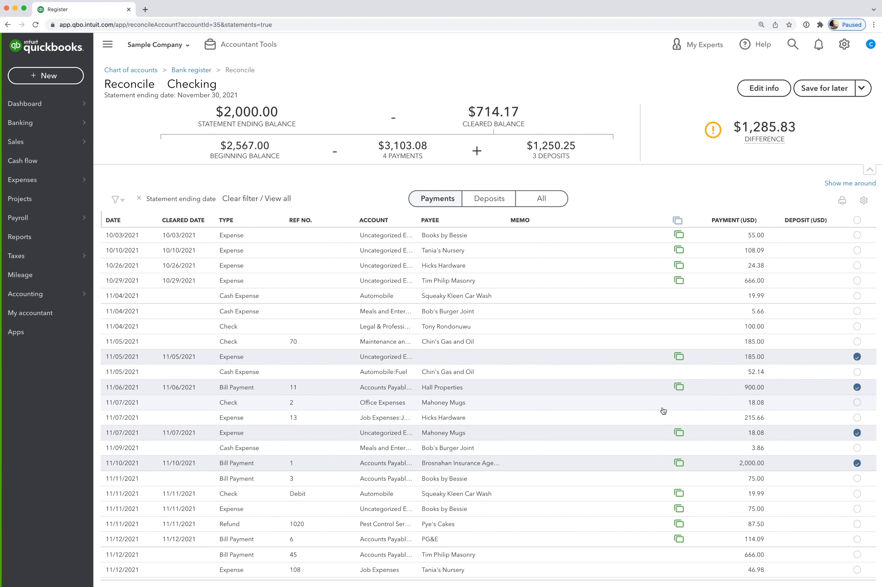
click(563, 197)
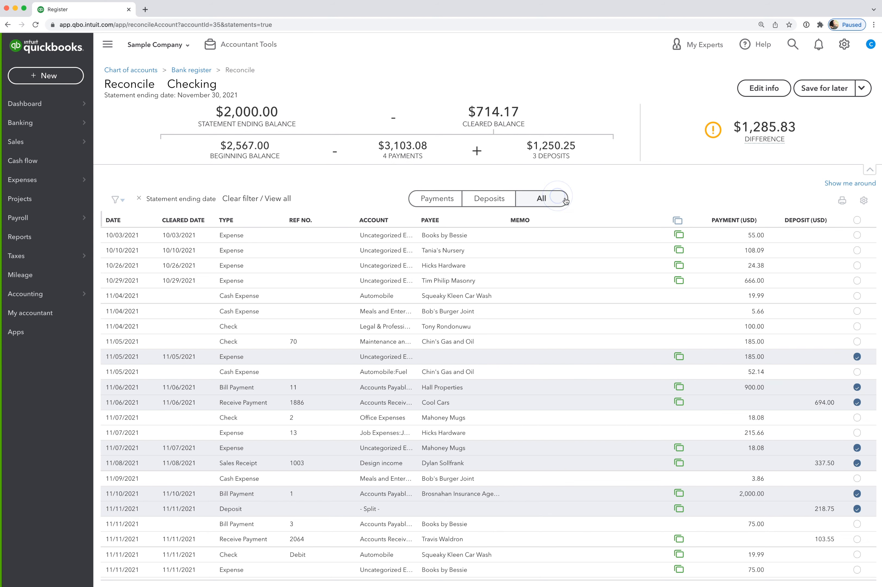